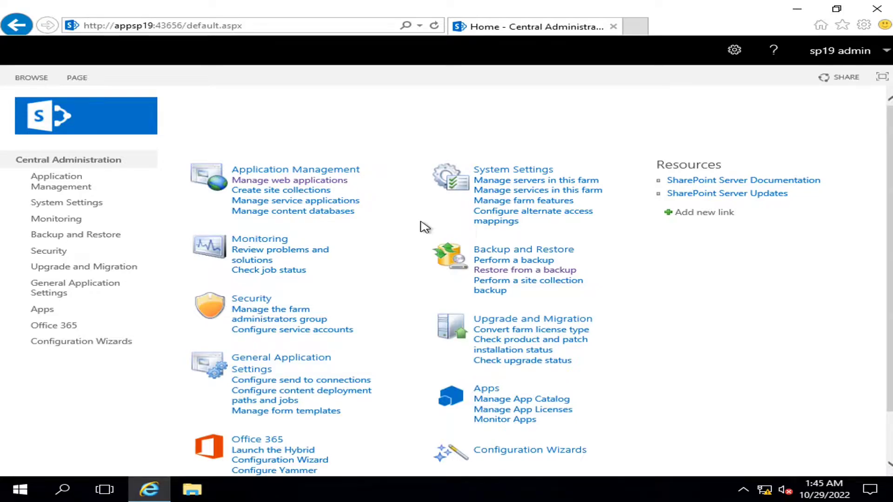
Step: Delete the hltftechcompany web application together with its content databases and IIS web sites
click(284, 181)
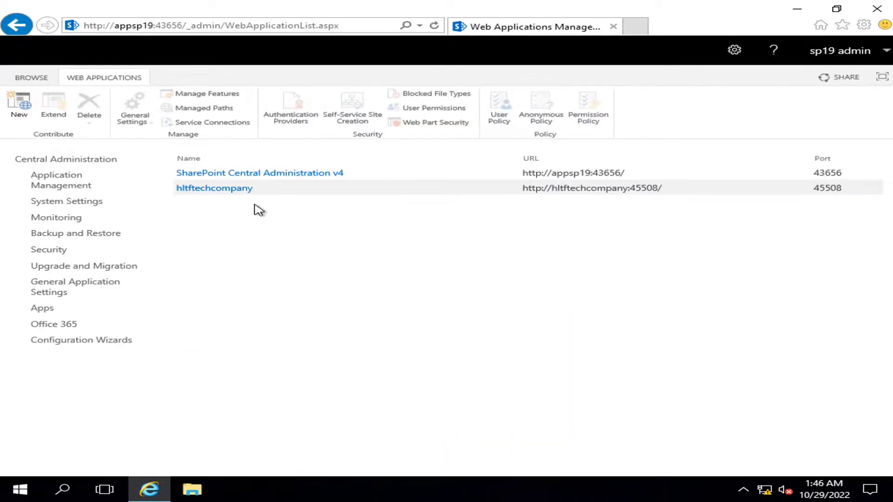
click(266, 192)
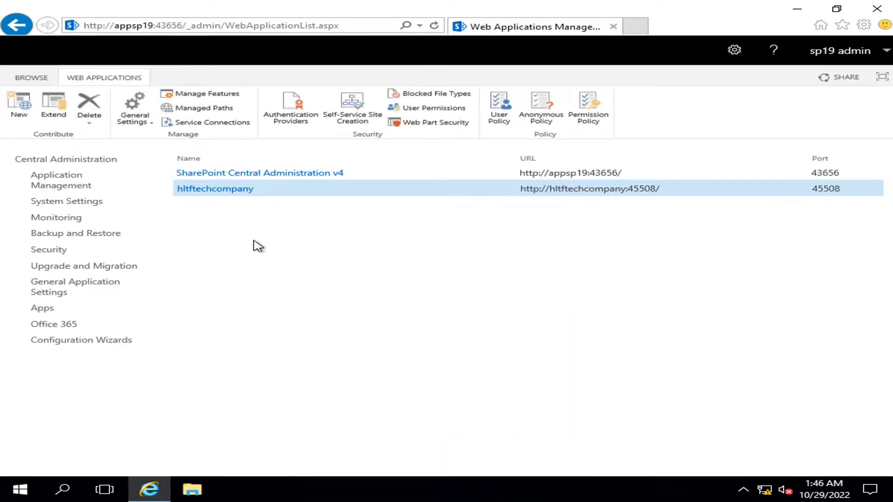
click(89, 108)
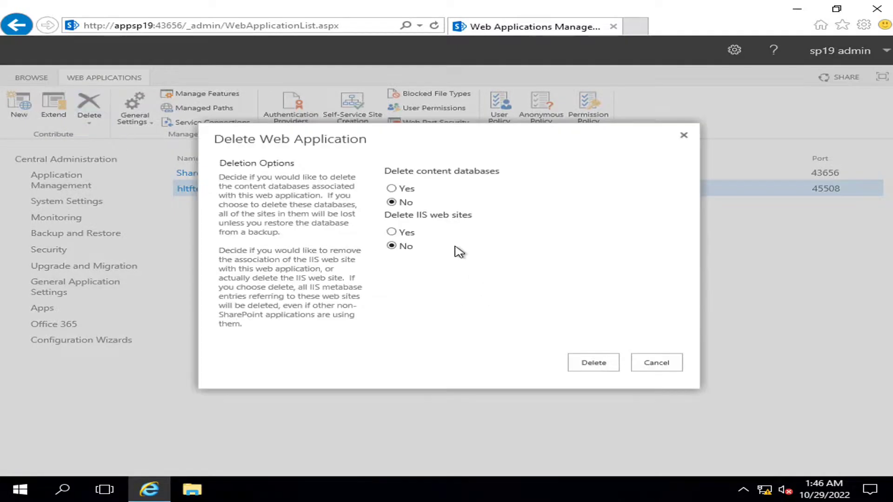
click(391, 189)
click(391, 232)
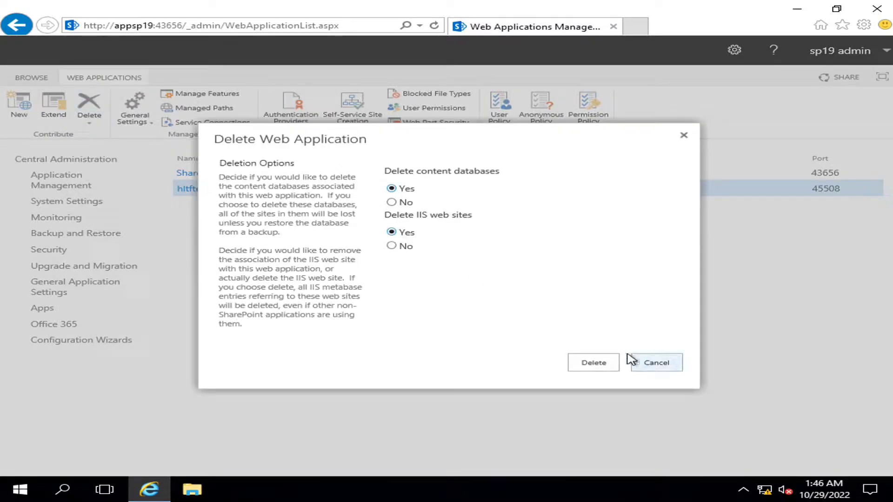
click(591, 363)
click(511, 300)
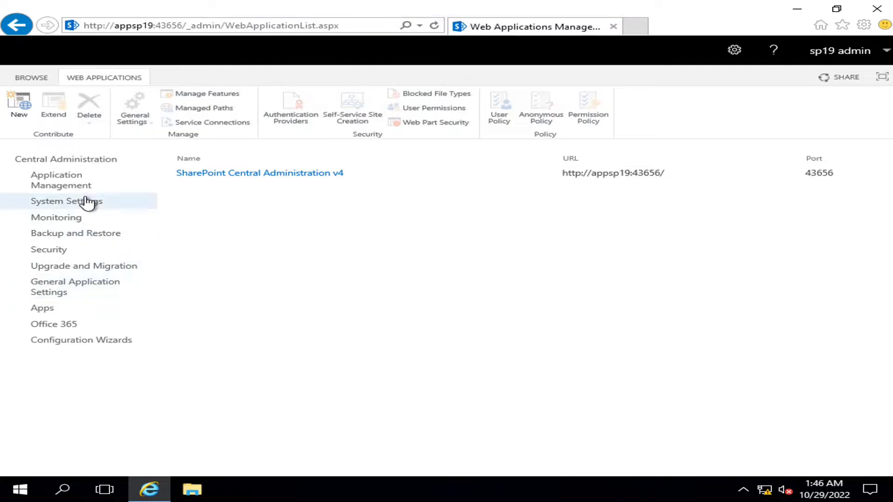
Step: Open the service applications list and look at the userprofileservice management page
click(64, 159)
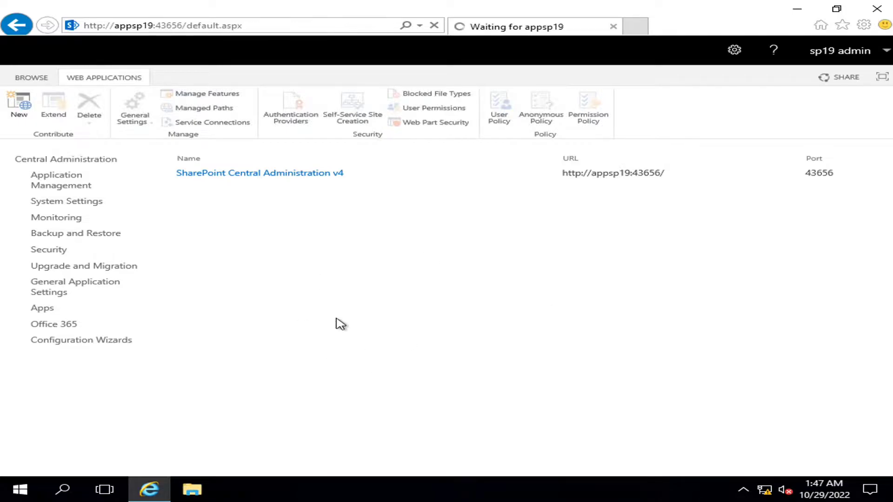
click(297, 201)
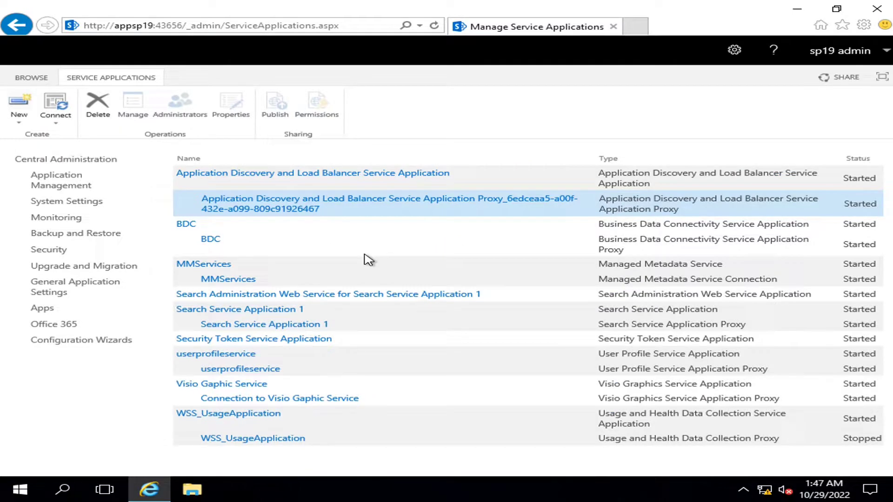
click(225, 354)
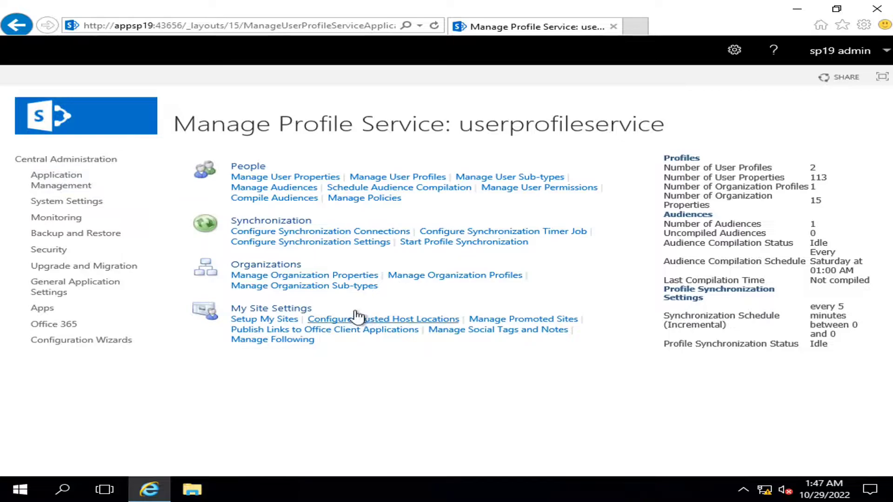
click(17, 25)
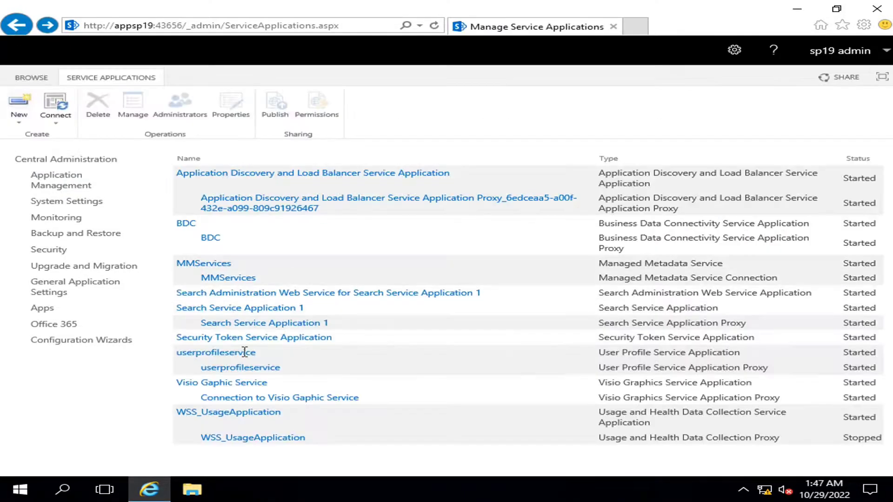
Step: Delete the MMServices connection along with its associated data
click(185, 278)
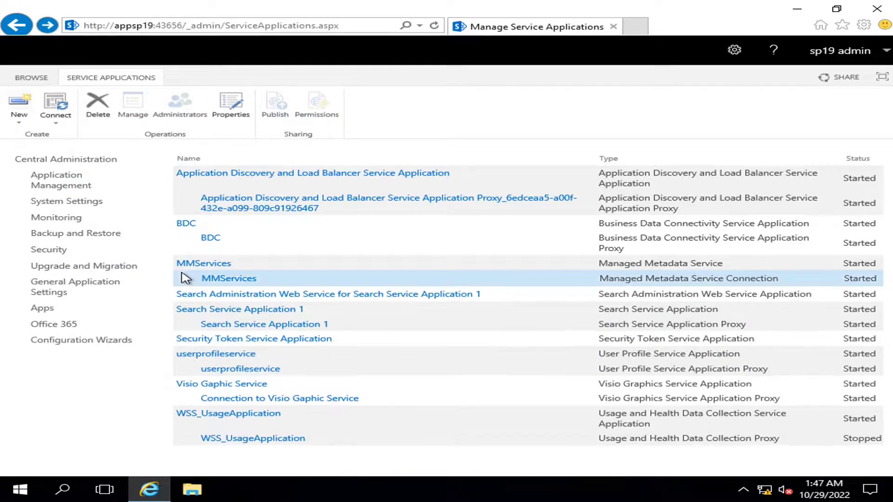
click(98, 106)
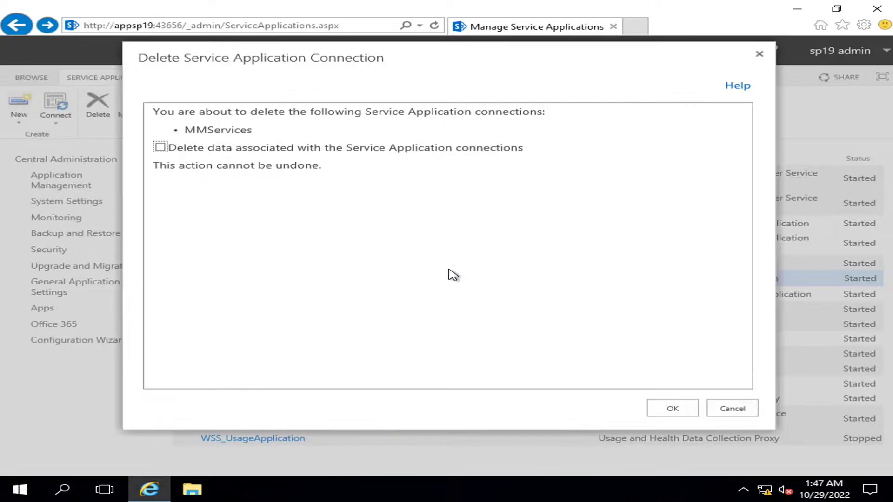
click(160, 148)
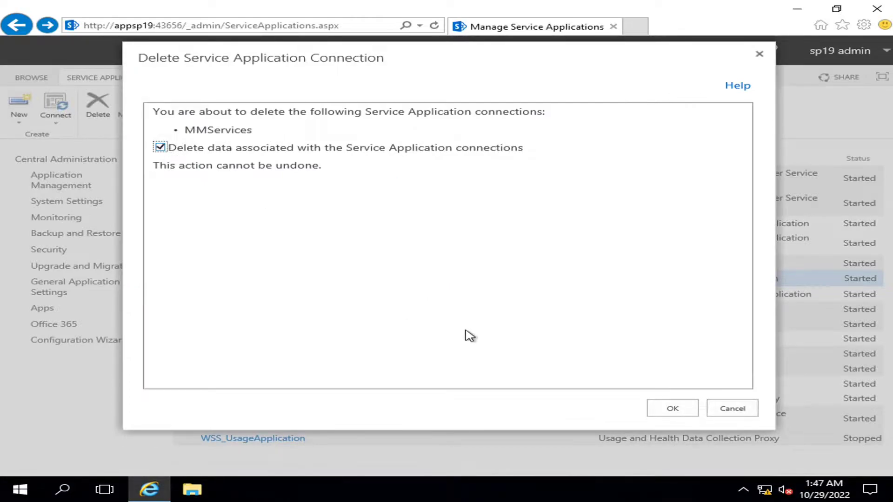
click(675, 412)
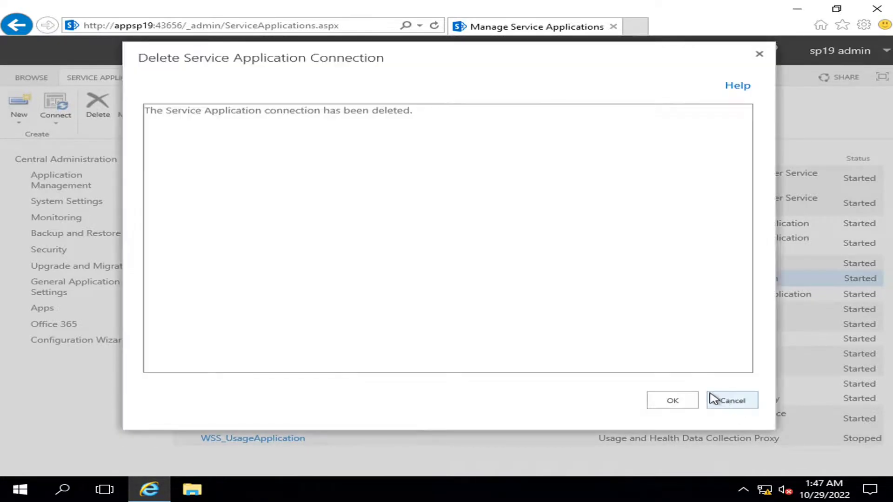
click(676, 399)
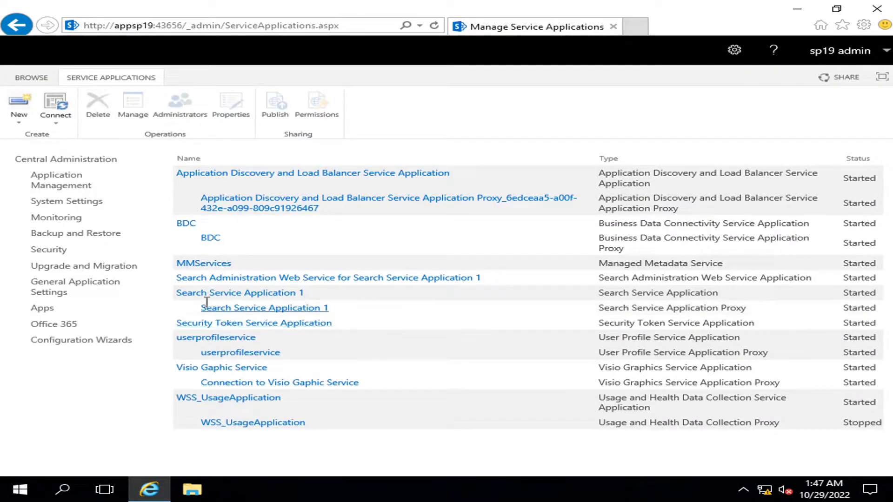
Step: Delete the MMServices Managed Metadata service application along with its data
click(176, 264)
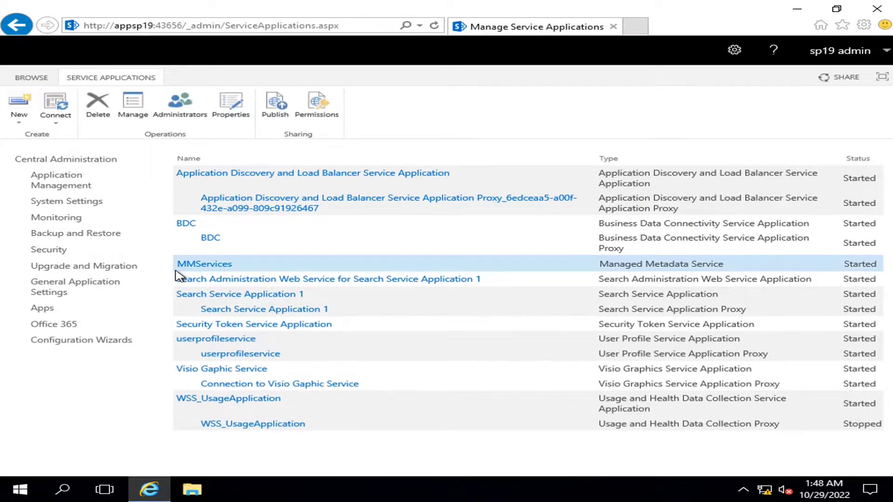
click(100, 110)
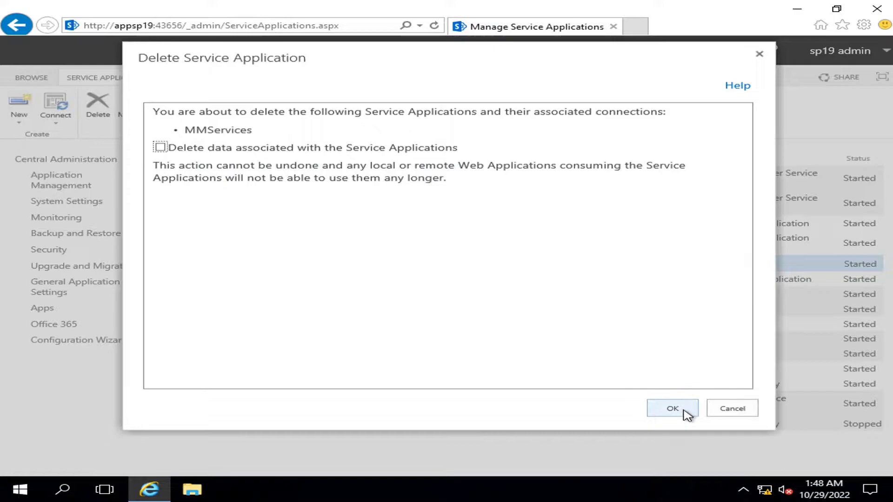
click(233, 152)
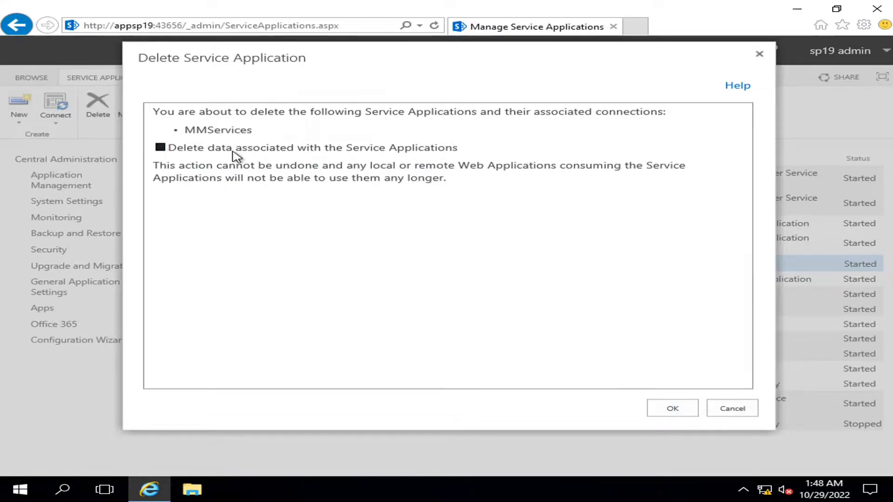
click(672, 406)
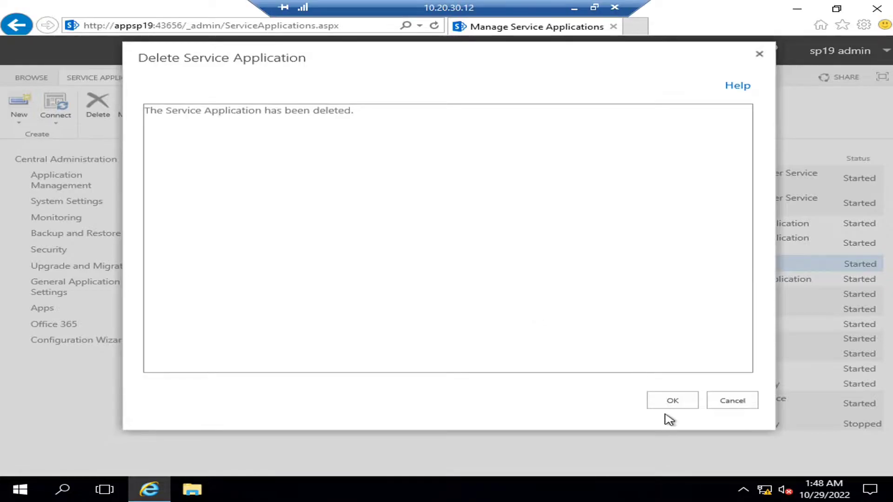
click(671, 401)
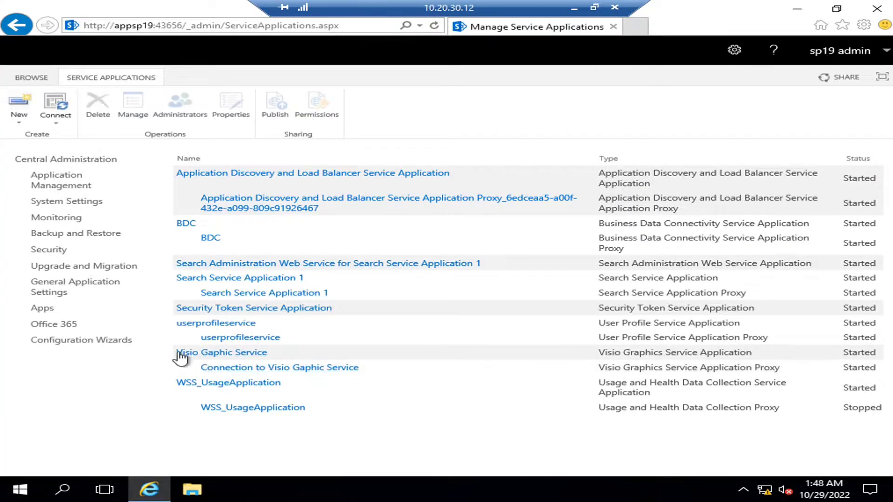
Step: Delete the userprofileservice application with its data and go back to the home page
click(177, 330)
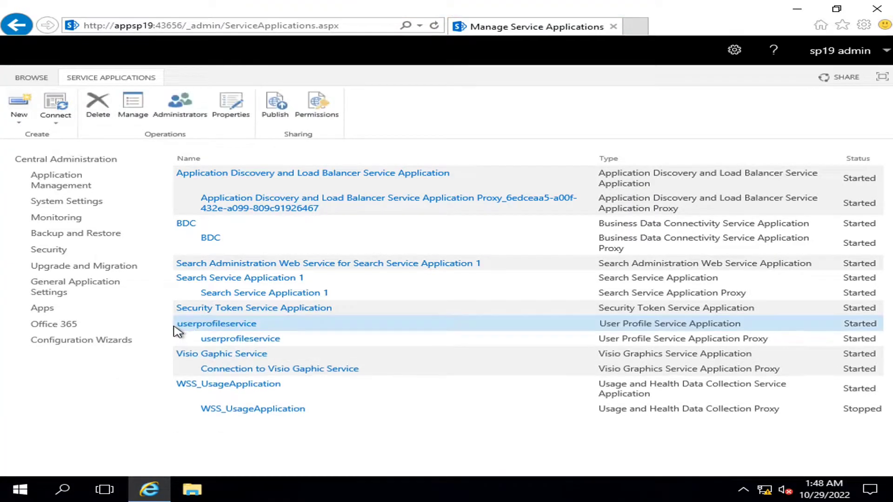
click(98, 108)
click(159, 147)
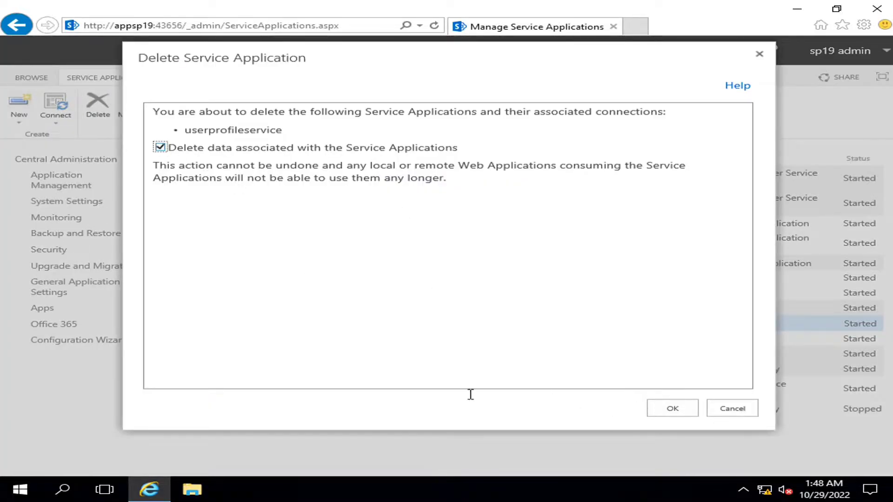
click(683, 409)
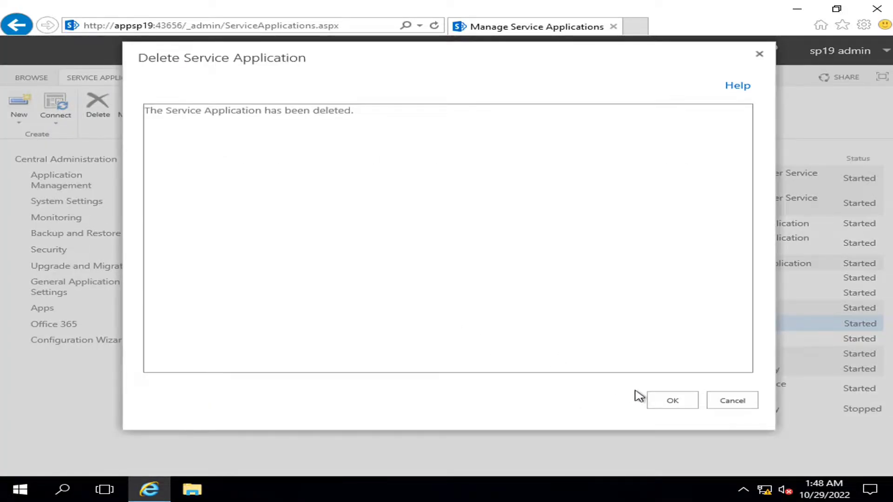
click(672, 401)
click(65, 159)
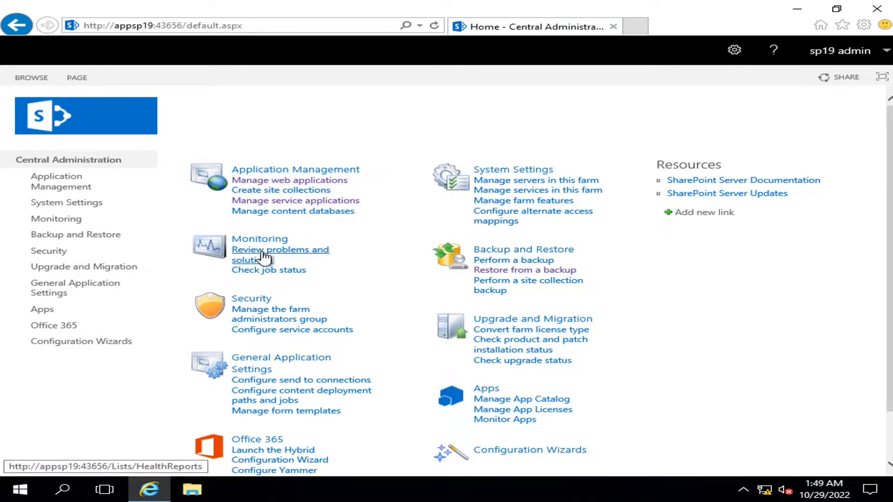
Step: Check the content databases page, cancel the web application picker, and return home
click(298, 211)
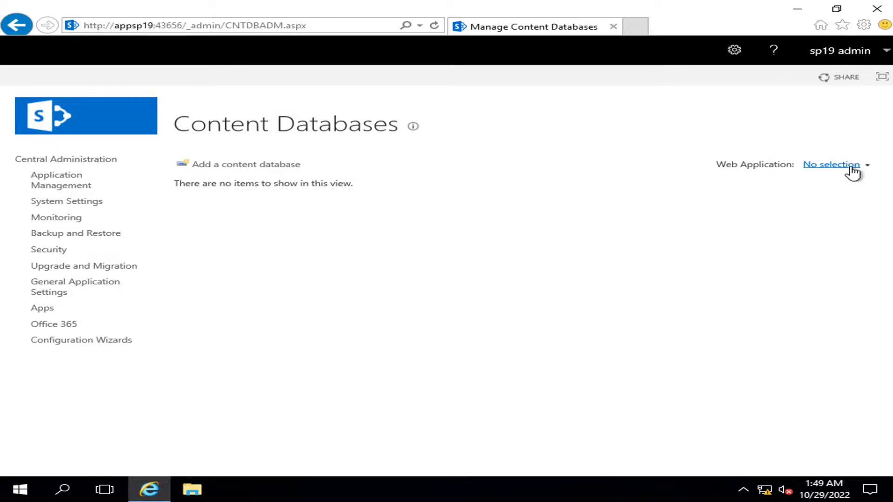
click(867, 166)
click(809, 186)
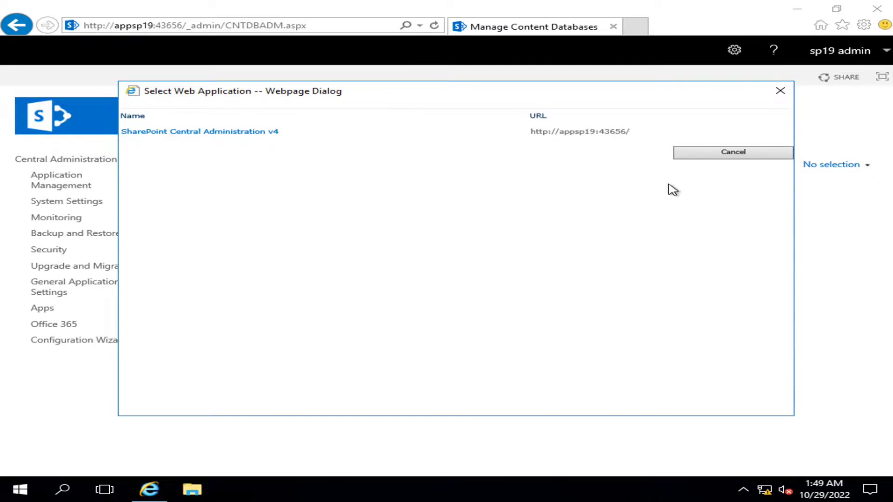
click(729, 155)
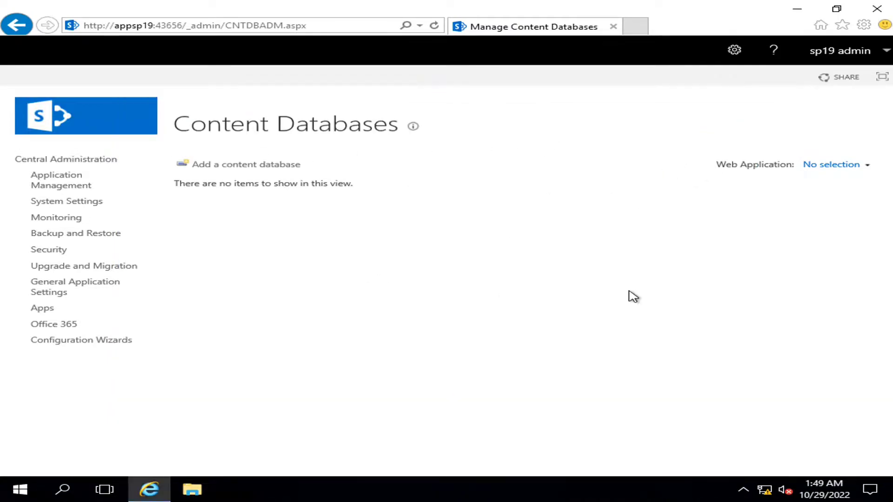
click(49, 164)
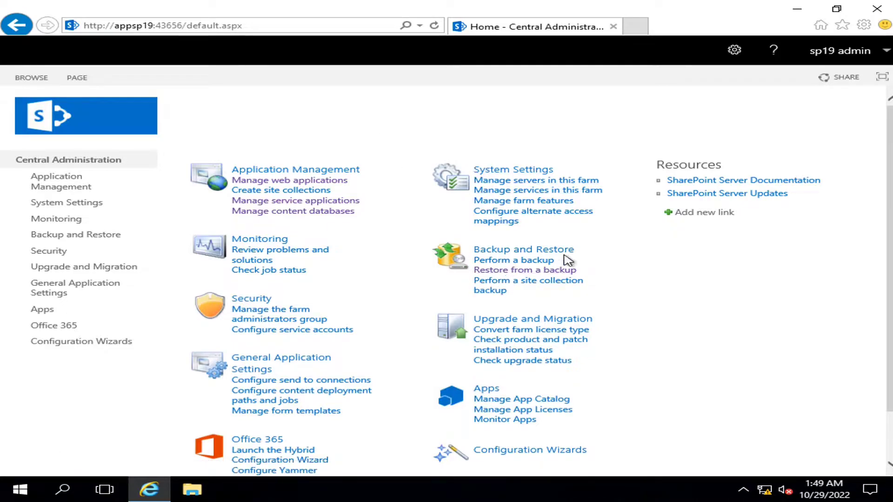
Step: Start a restore from the full Farm backup of 10/2/2022 and continue to step 2
click(551, 271)
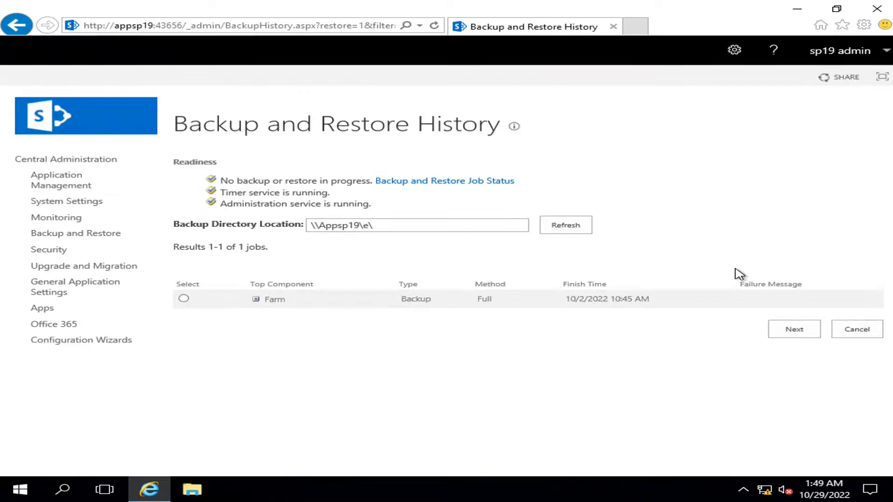
click(184, 298)
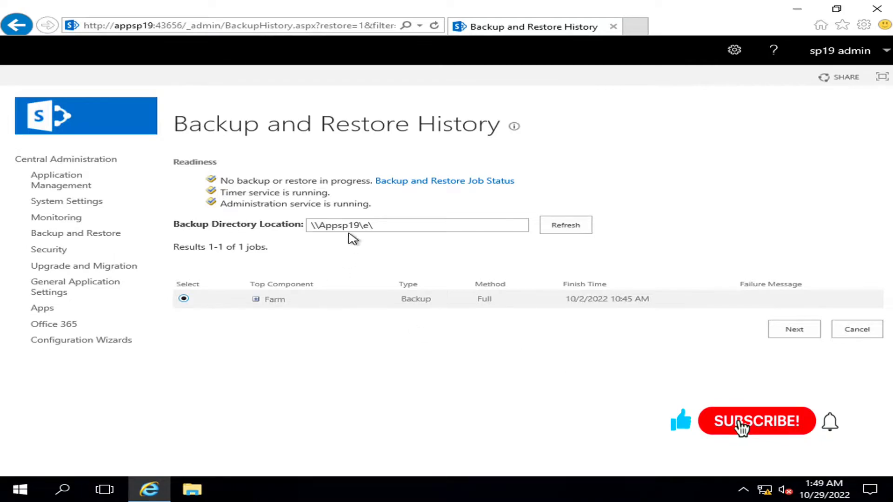
click(794, 329)
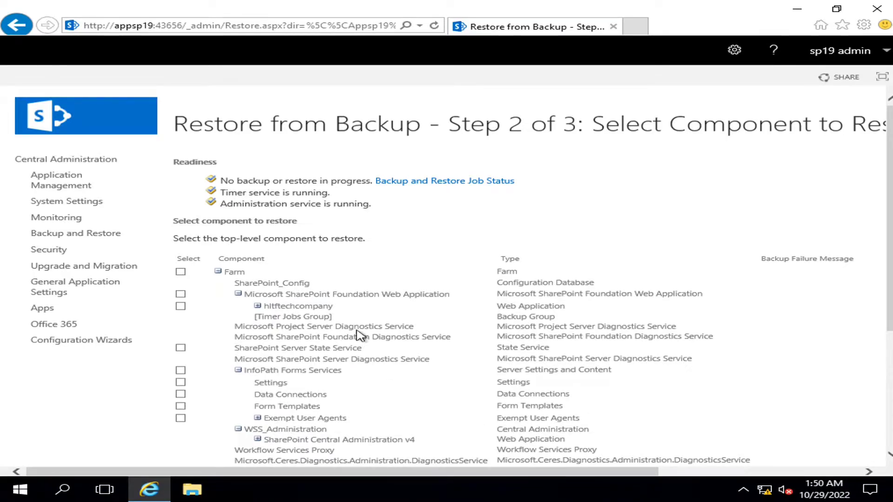
Step: Select the Farm checkbox so every component is restored, then continue to step 3
scroll(359, 334, down, 4)
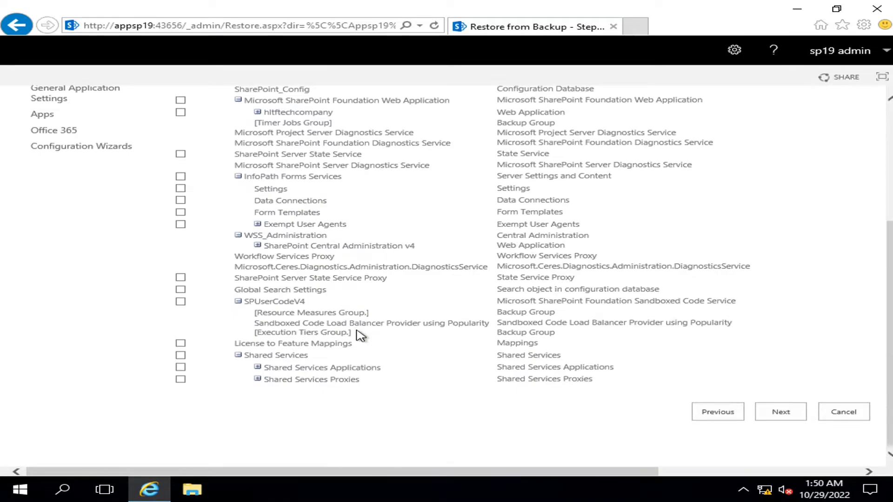
scroll(360, 334, up, 2)
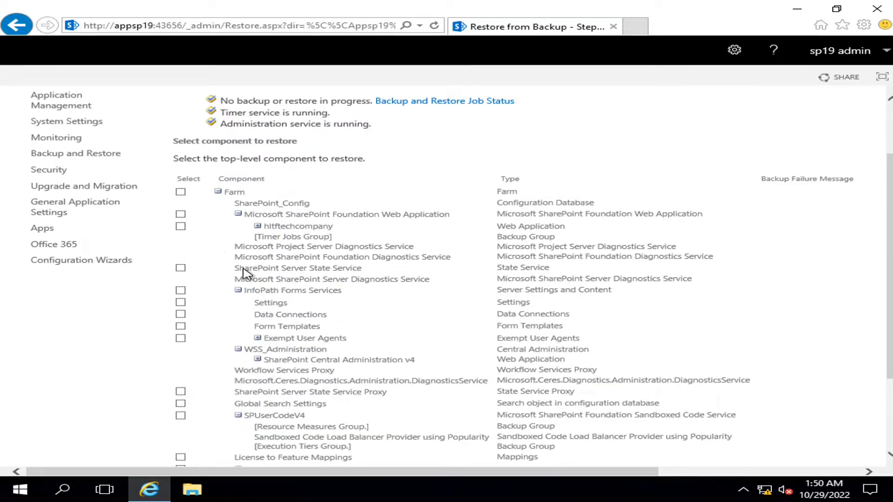
scroll(293, 277, down, 1)
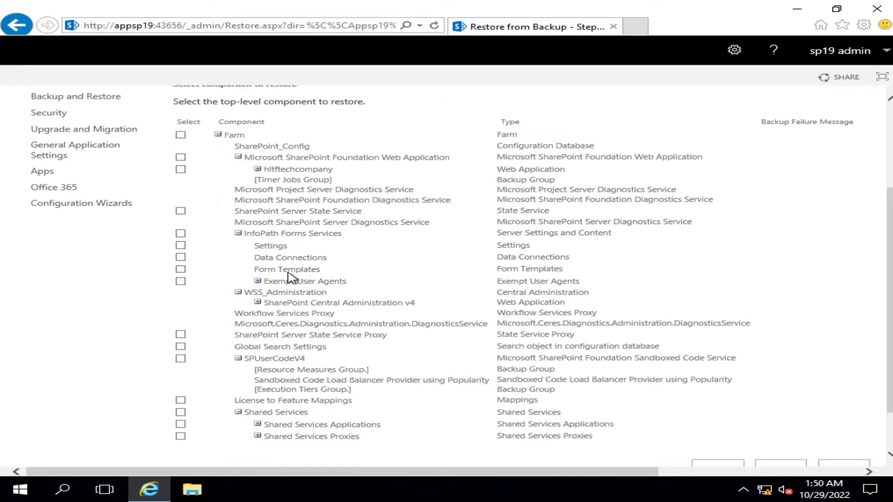
scroll(290, 278, up, 3)
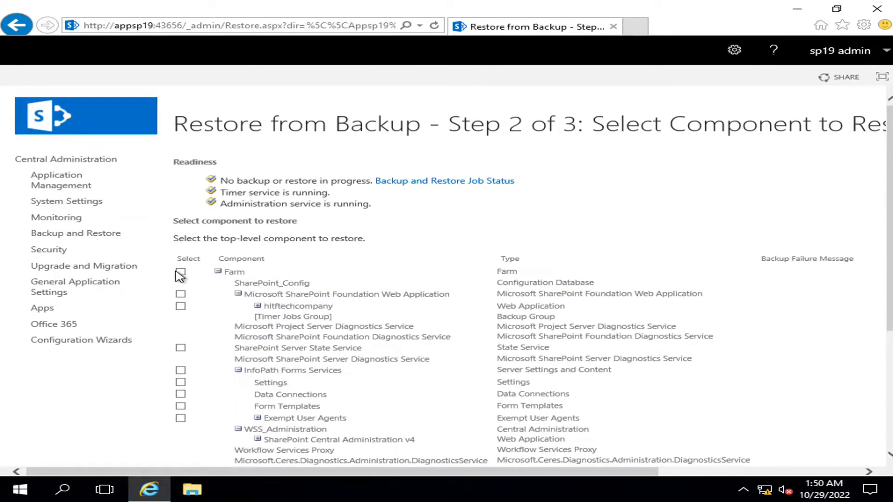
click(181, 271)
scroll(318, 267, down, 4)
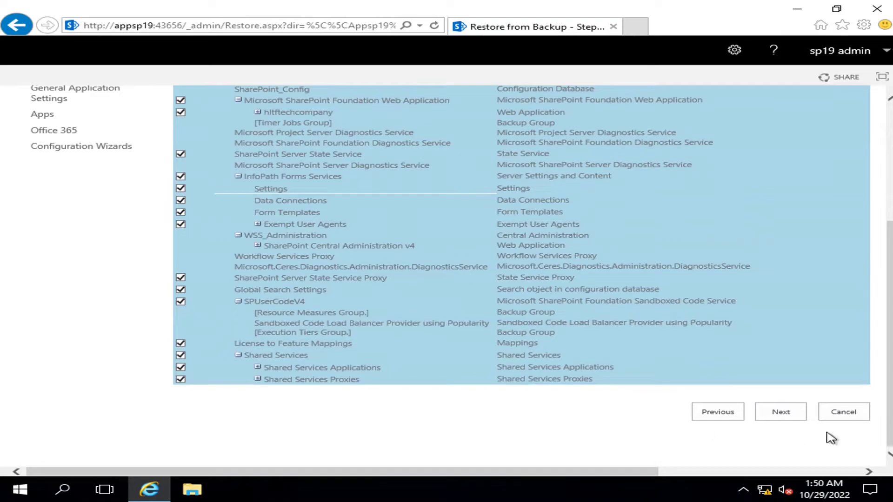
click(781, 412)
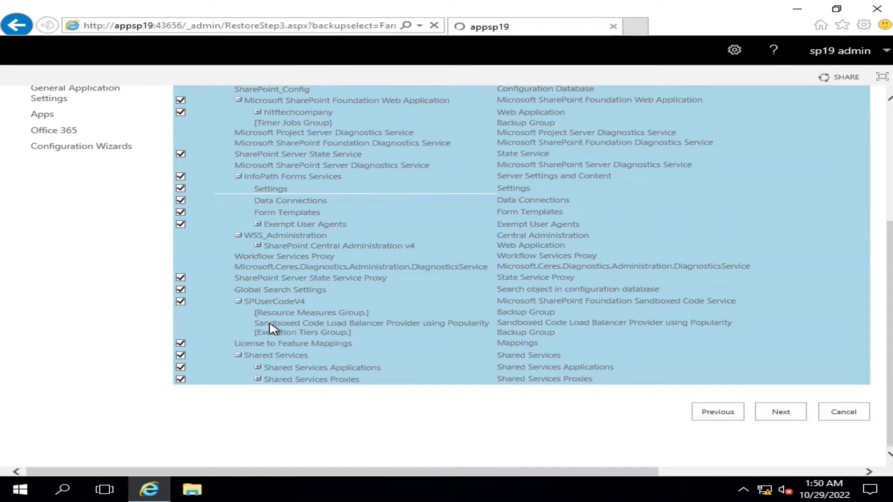
Step: Choose Same configuration as the type of restore
scroll(693, 343, down, 3)
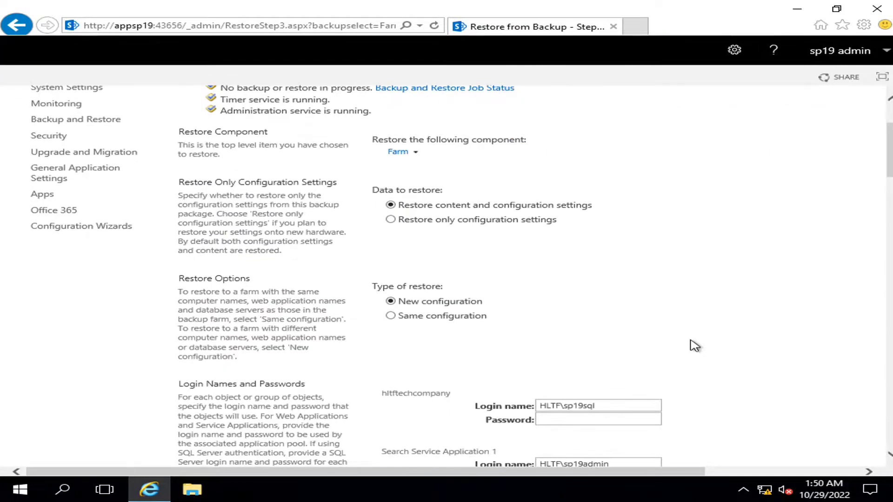
scroll(693, 346, up, 2)
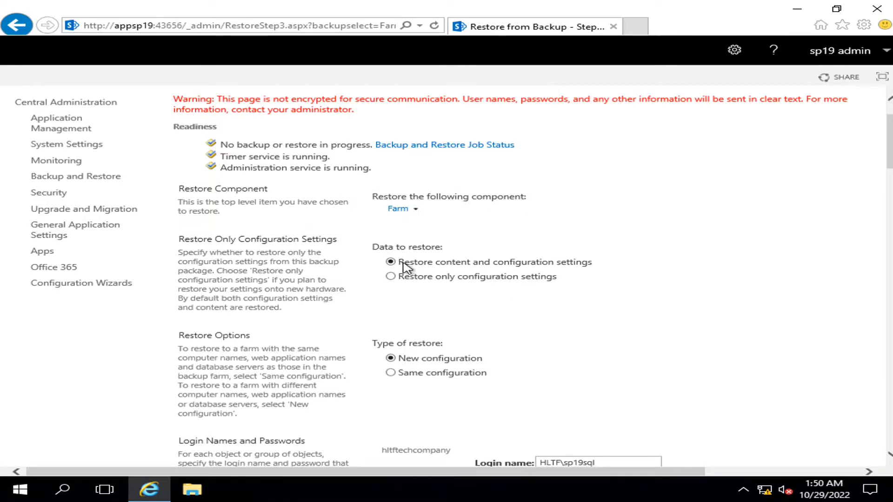
scroll(692, 254, down, 3)
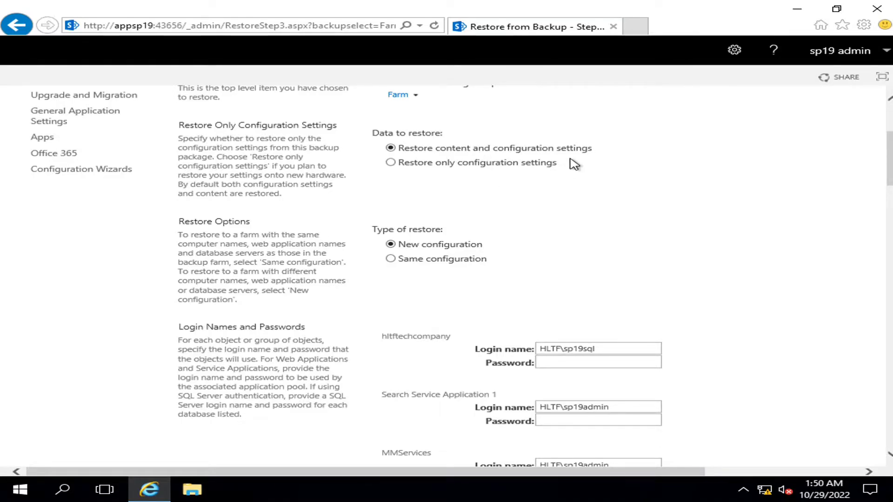
scroll(540, 228, down, 1)
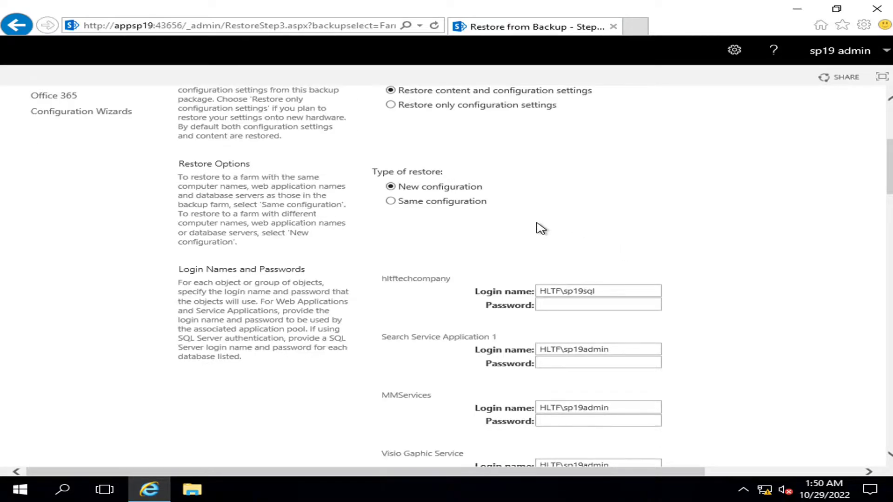
click(390, 201)
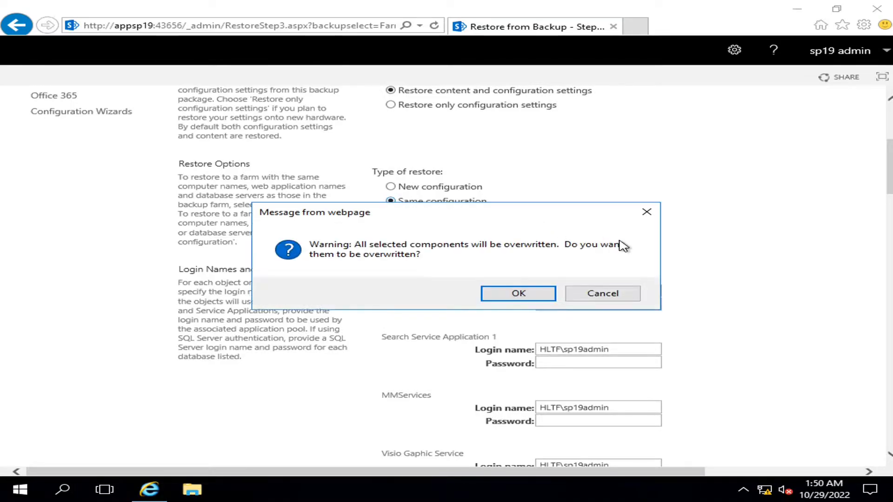
Step: Accept the overwrite warning and enter passwords for hltftechcompany and Search Service Application 1
click(530, 293)
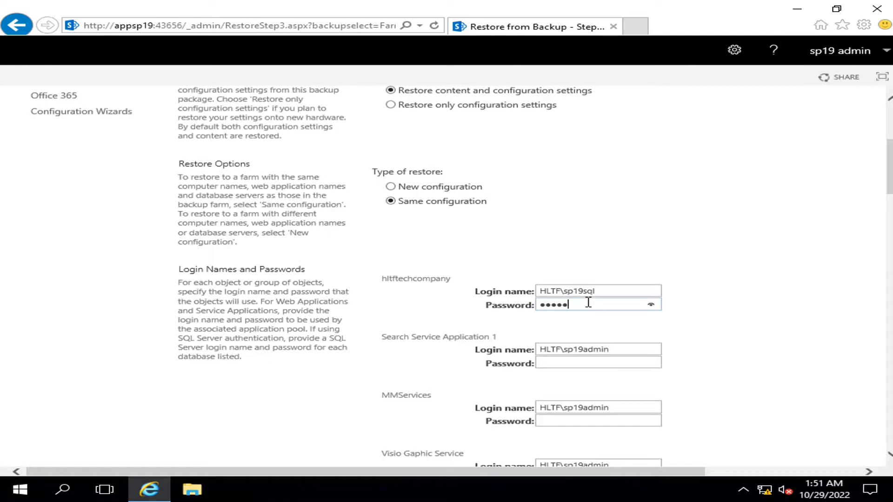
text(***)
scroll(585, 303, down, 1)
click(587, 306)
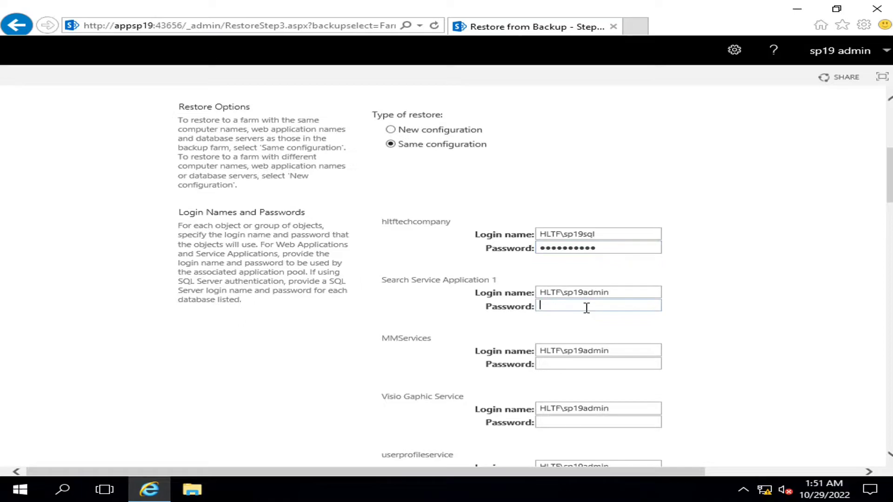
text(*******)
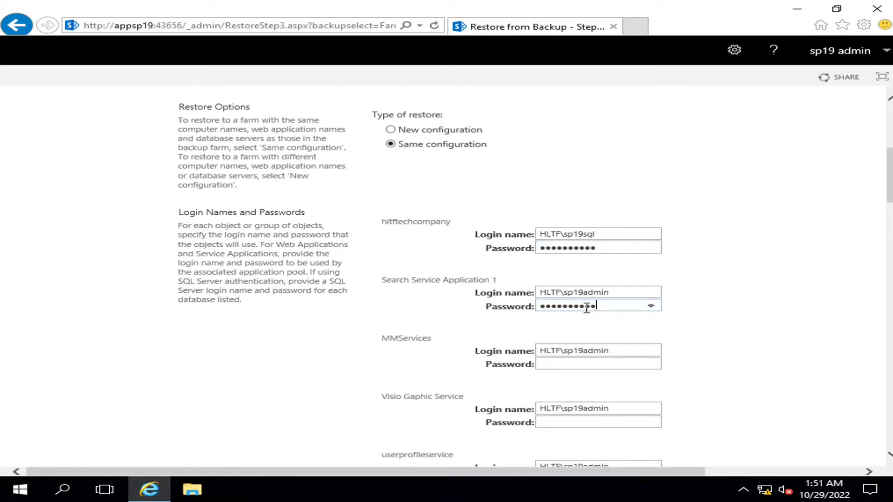
Step: Enter the passwords for MMServices, Visio Gaphic Service and userprofileservice
click(591, 365)
text(***)
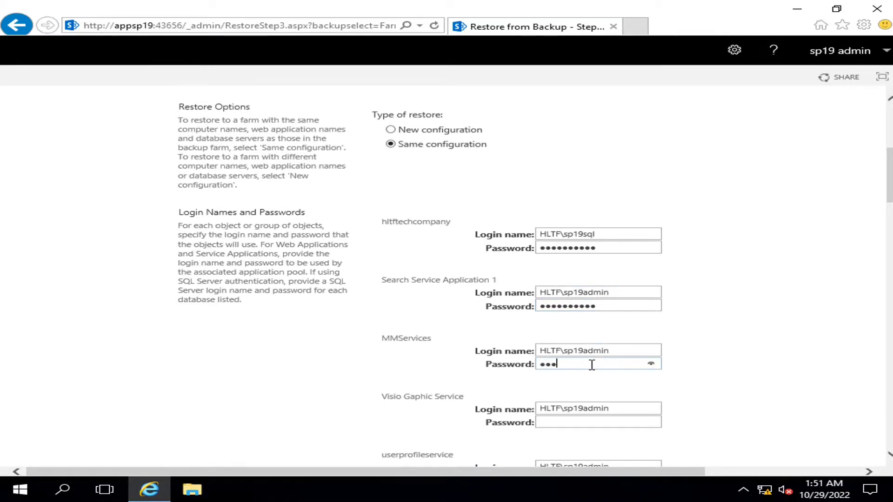
text(********)
scroll(592, 365, down, 3)
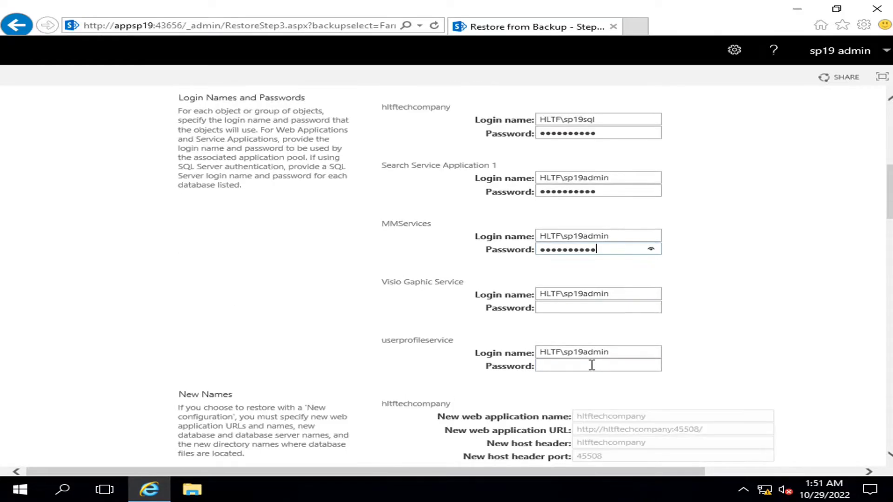
click(606, 309)
click(572, 366)
text(***)
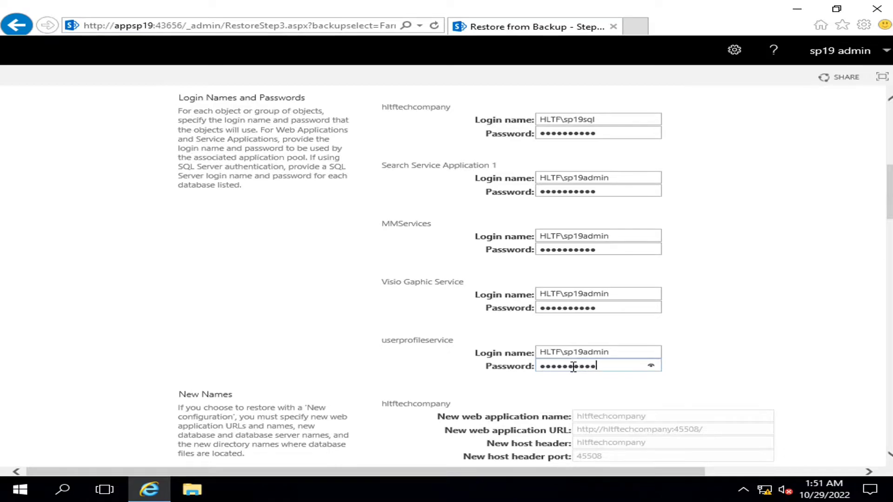
Step: Start the farm restore from the bottom of Restore from Backup step 3
scroll(717, 279, down, 3)
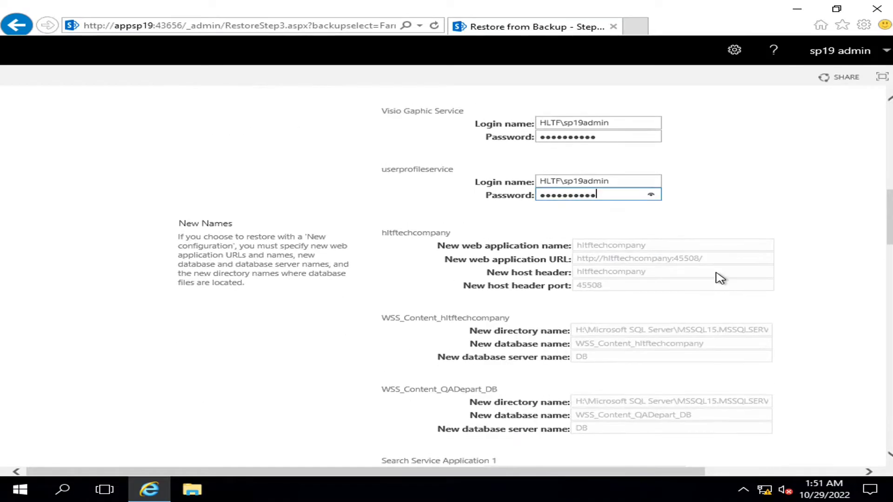
scroll(720, 278, down, 2)
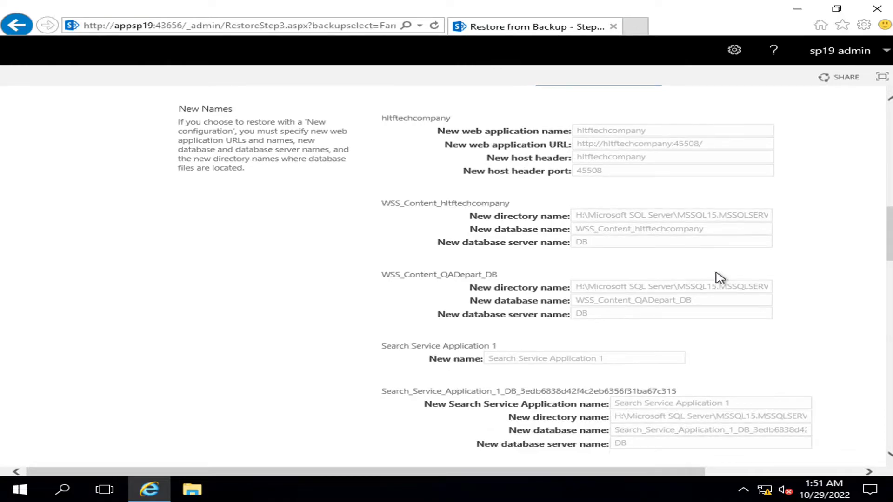
scroll(718, 278, down, 3)
scroll(637, 346, down, 1)
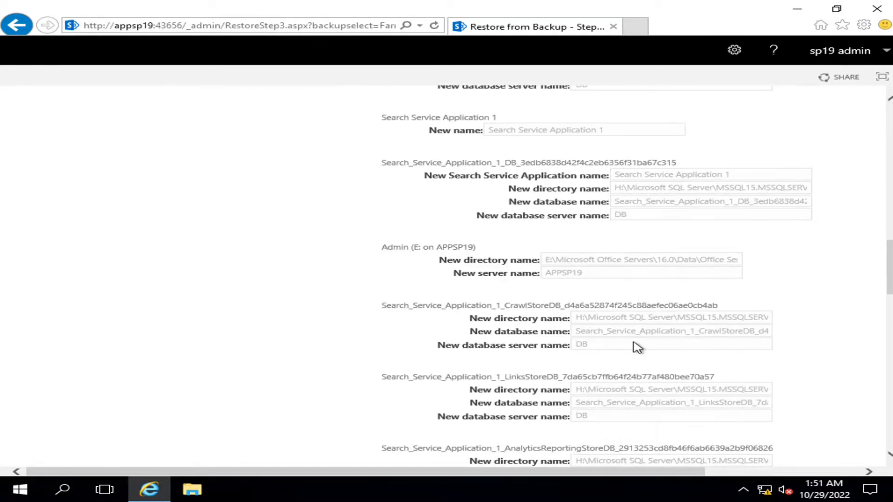
scroll(637, 346, down, 10)
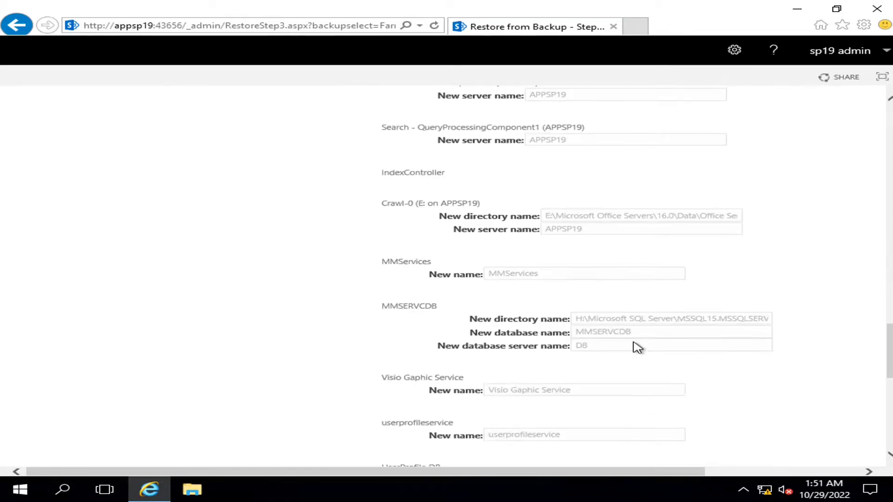
scroll(637, 346, down, 5)
scroll(636, 346, down, 3)
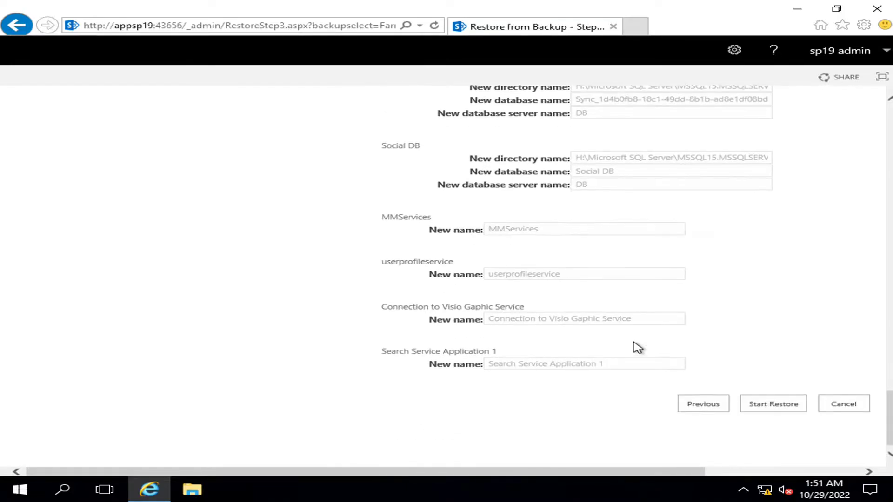
click(773, 404)
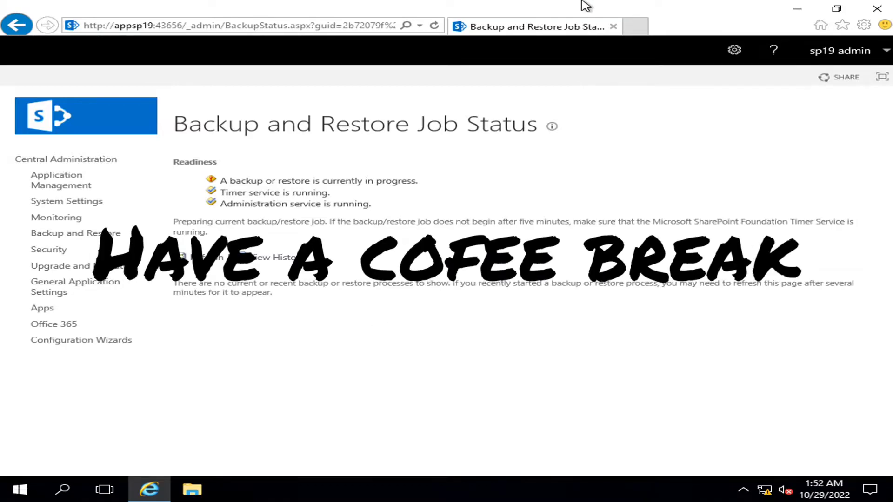
Step: Monitor the restore job status until the phase reads Completed with 0 warnings and 0 errors
mouse_move(583, 5)
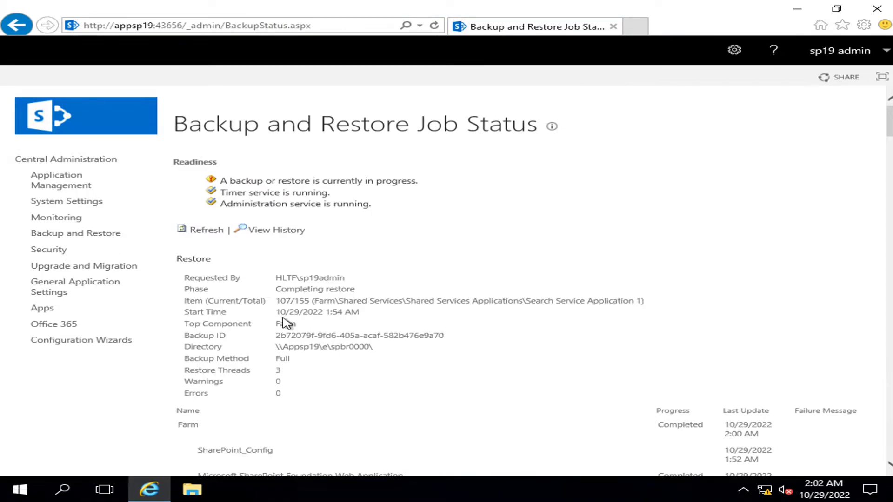
scroll(526, 229, down, 20)
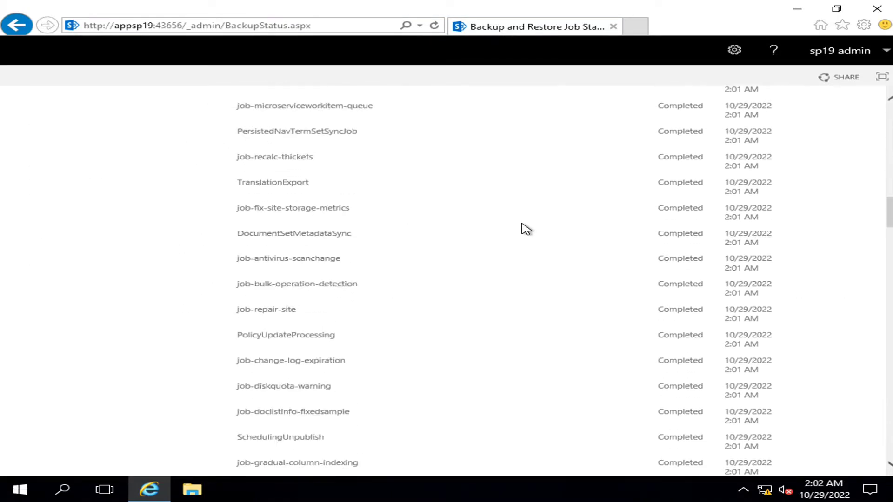
scroll(525, 229, down, 20)
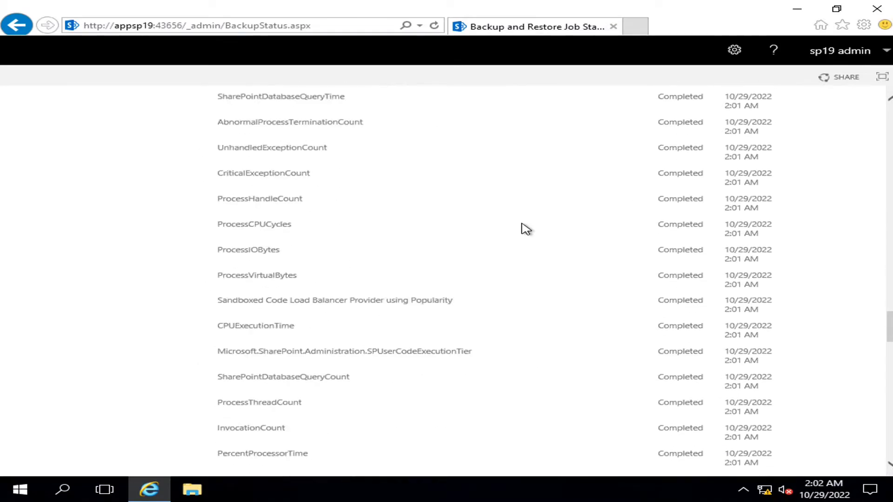
scroll(525, 229, down, 6)
scroll(576, 224, up, 2)
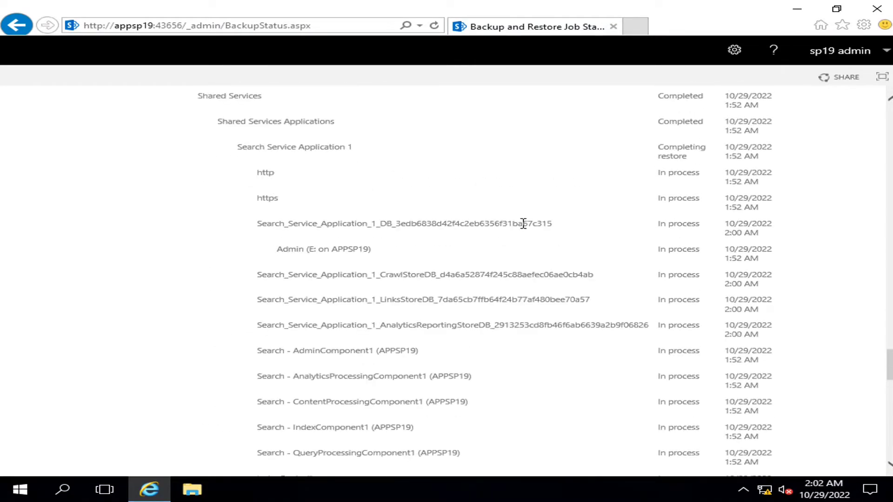
scroll(570, 340, down, 1)
scroll(564, 325, down, 10)
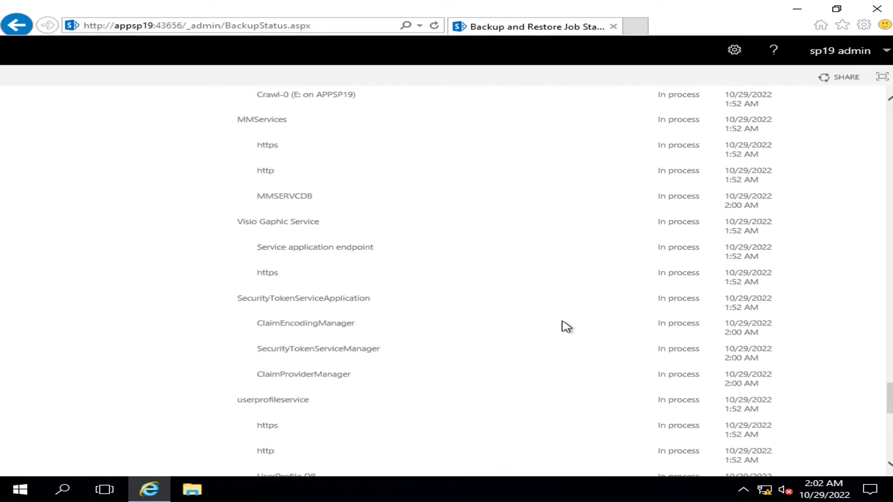
scroll(564, 323, up, 11)
scroll(561, 323, up, 15)
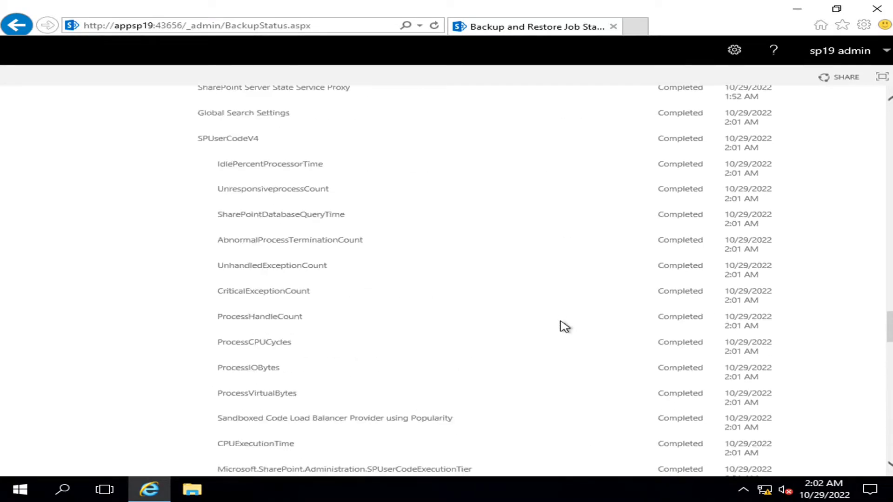
scroll(563, 327, up, 15)
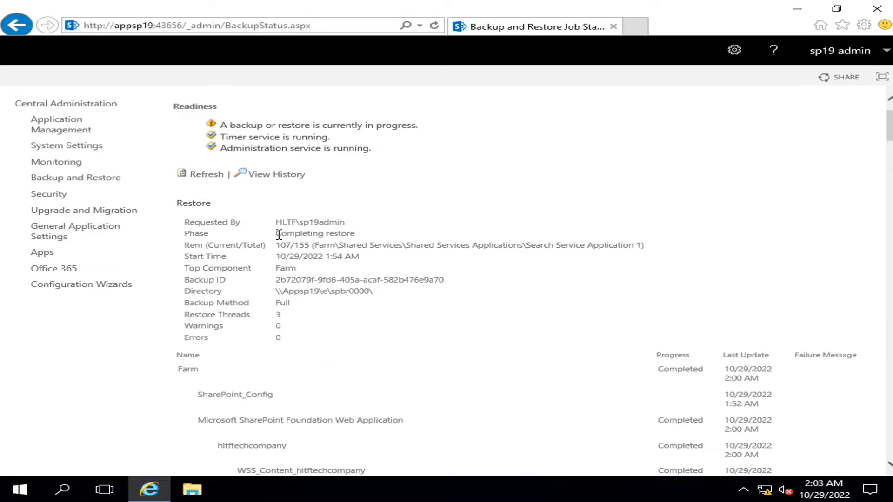
drag(278, 235, 365, 231)
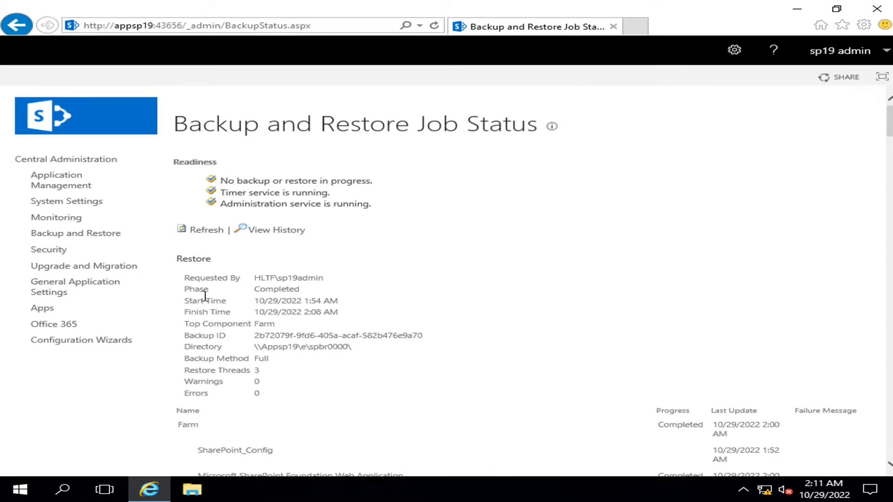
Step: Review the completed restore job, then view history showing the Farm Restore (Overwrite) entry
scroll(416, 278, down, 20)
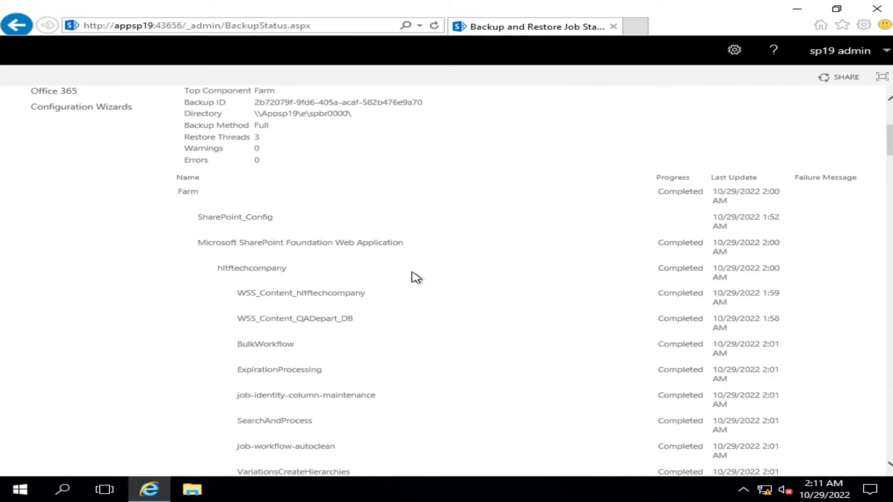
scroll(416, 277, down, 20)
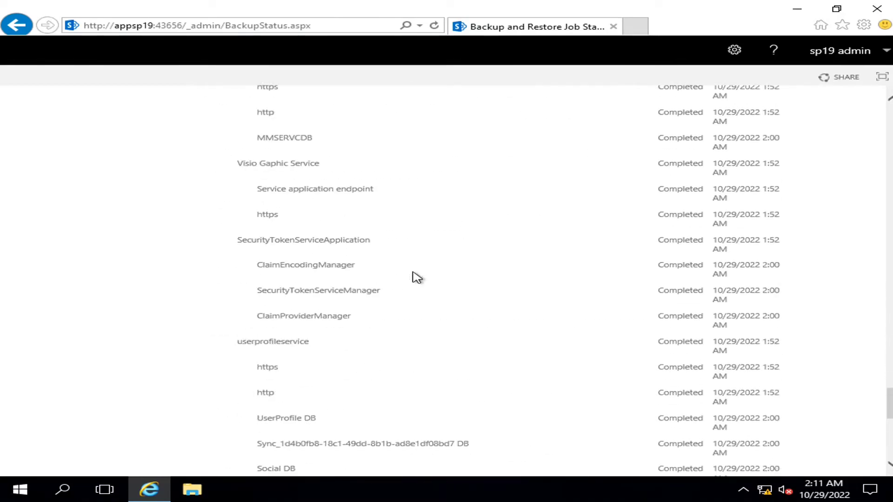
scroll(416, 278, down, 9)
scroll(417, 278, up, 14)
scroll(416, 278, up, 20)
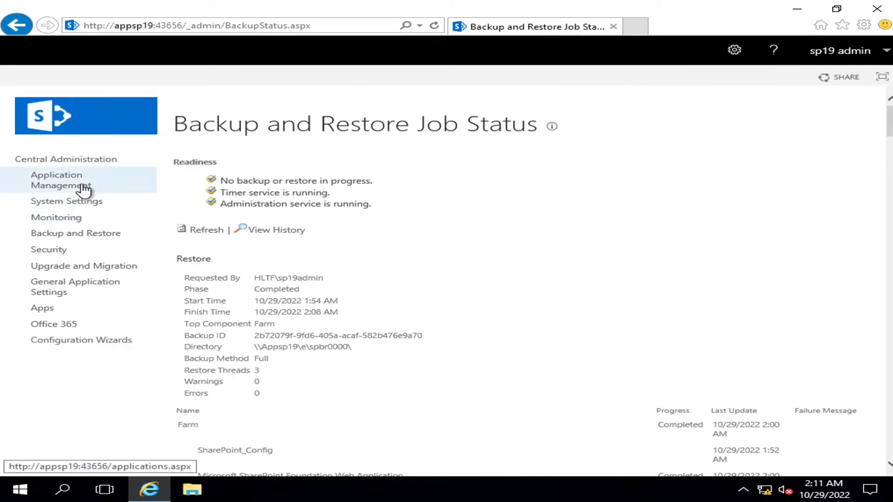
click(292, 232)
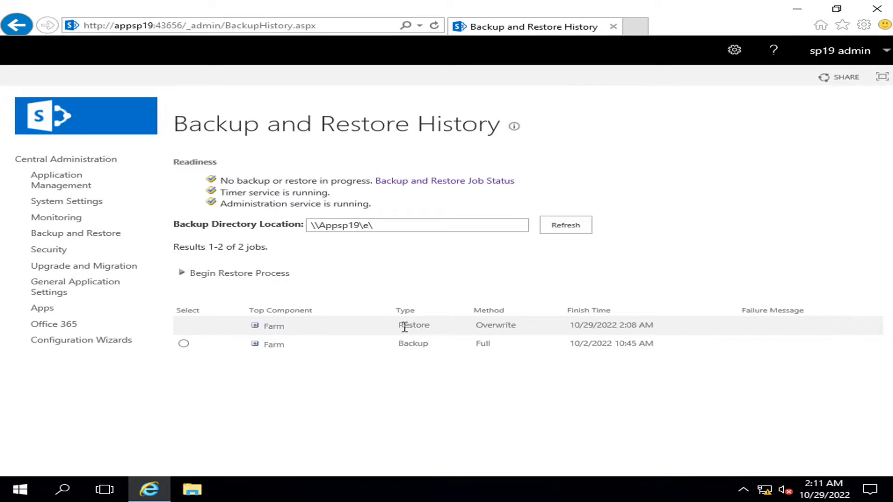
drag(398, 326, 431, 324)
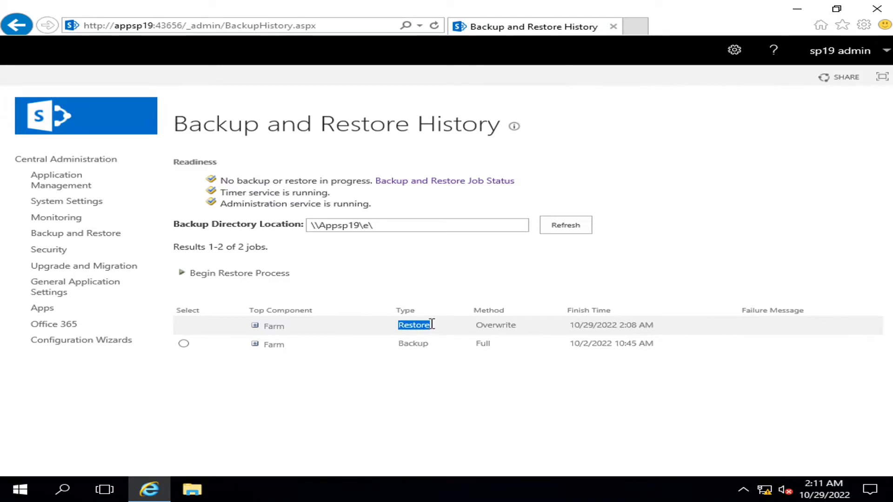
click(438, 389)
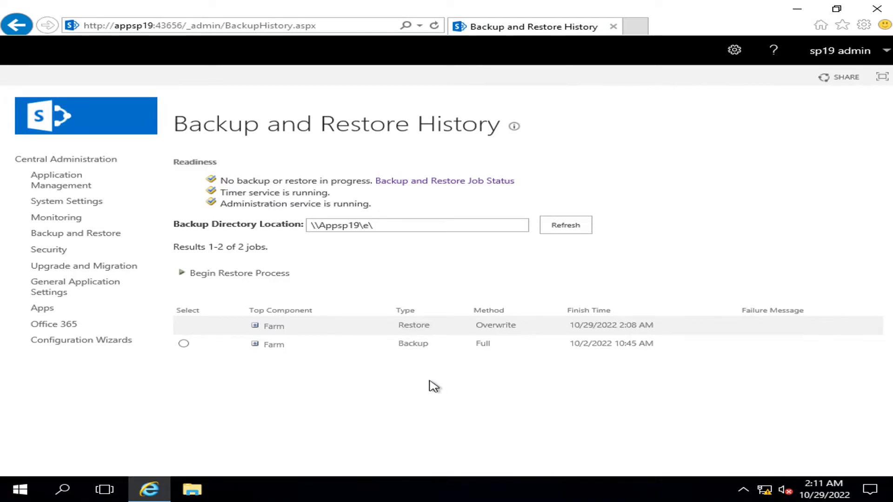
Step: Go to the web applications list to confirm hltftechcompany is back on port 45508
click(70, 159)
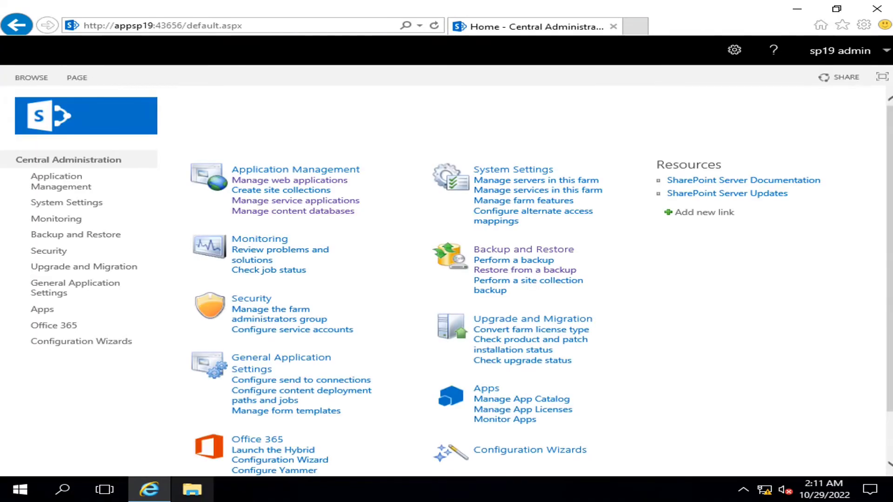
click(270, 181)
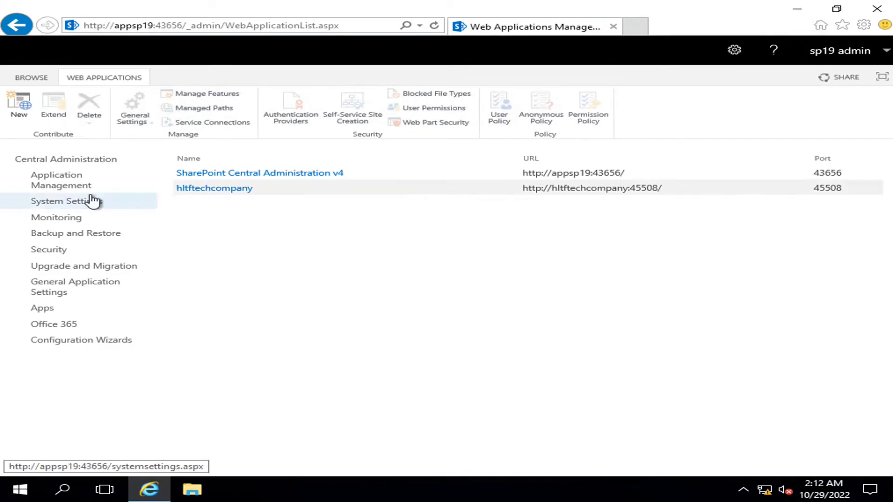
Step: Confirm MMServices and userprofileservice are Started, inspect userprofileservice, and return to Central Administration
click(69, 160)
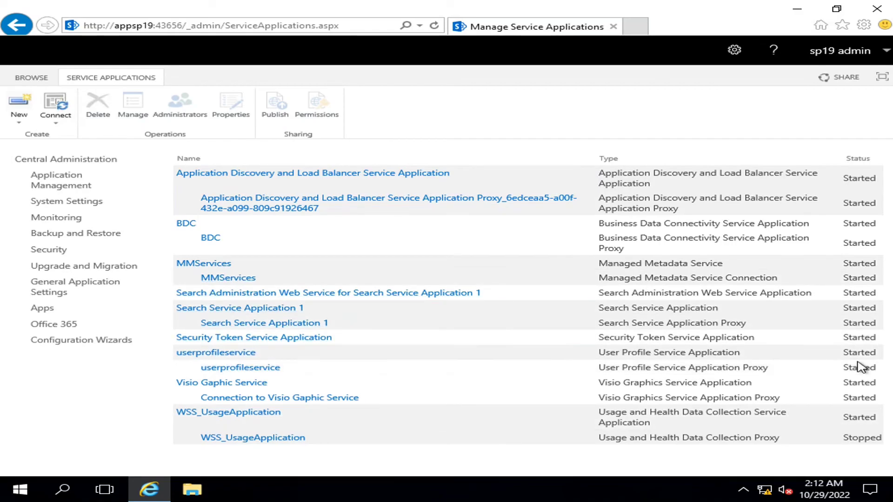
click(234, 354)
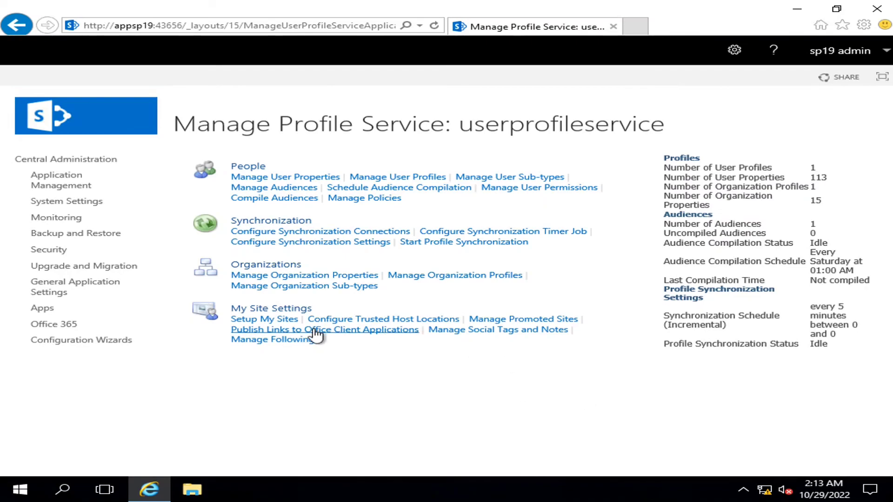
click(75, 163)
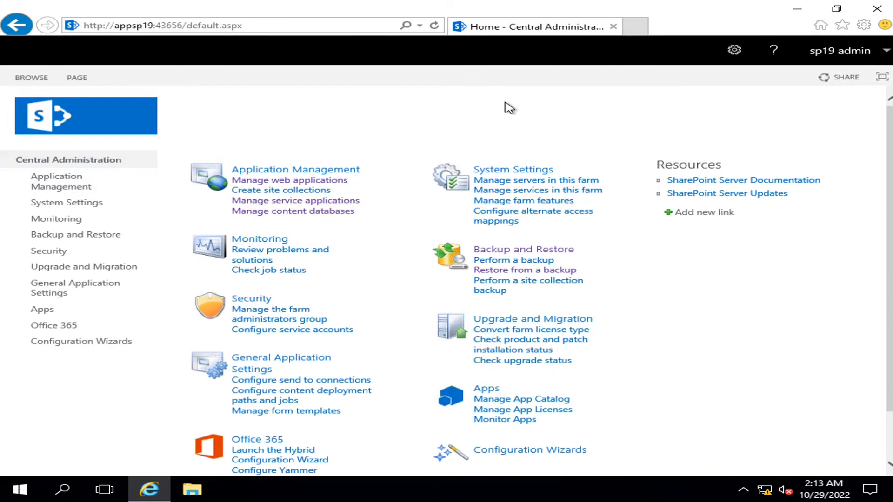
mouse_move(587, 4)
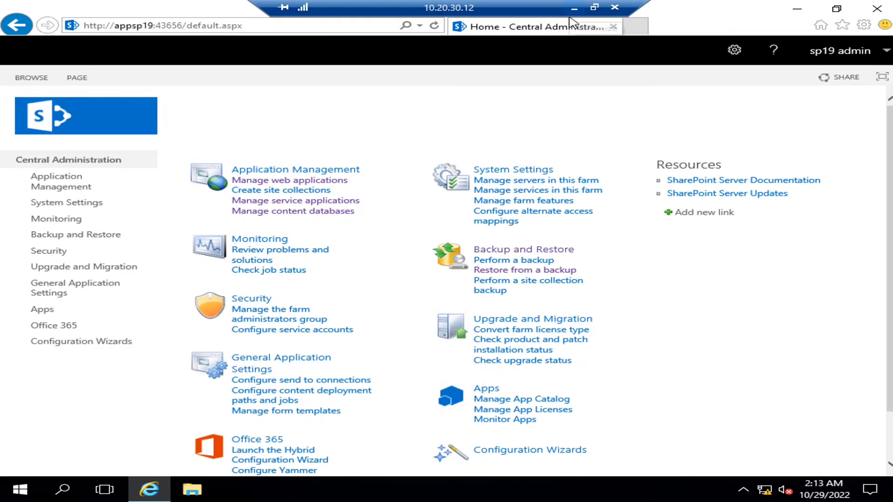